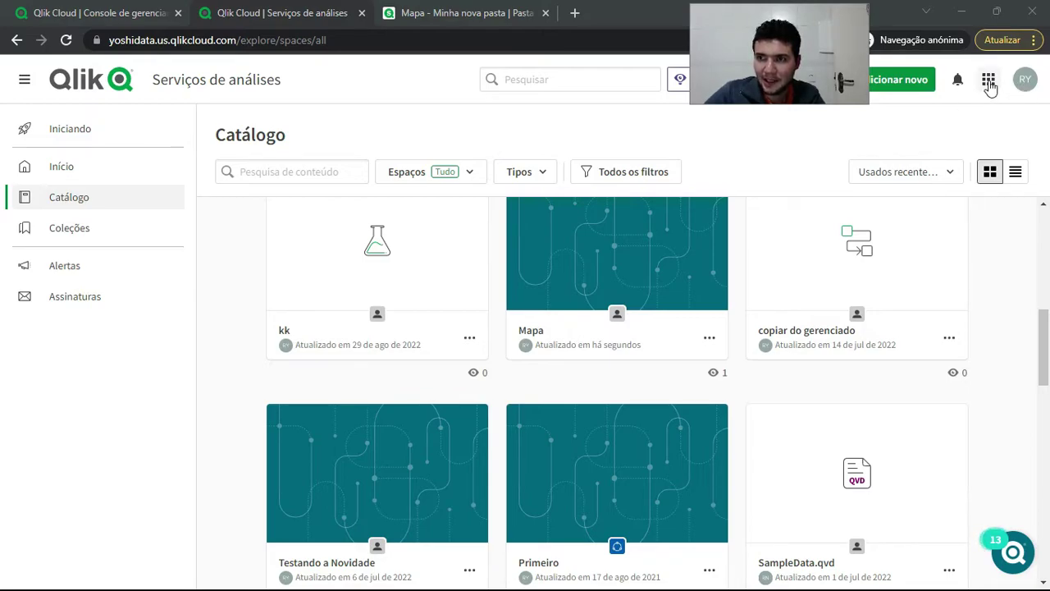
Step: Go to the Extensões page of the Qlik Cloud management console
{"action": "left_click", "coordinate": [990, 85]}
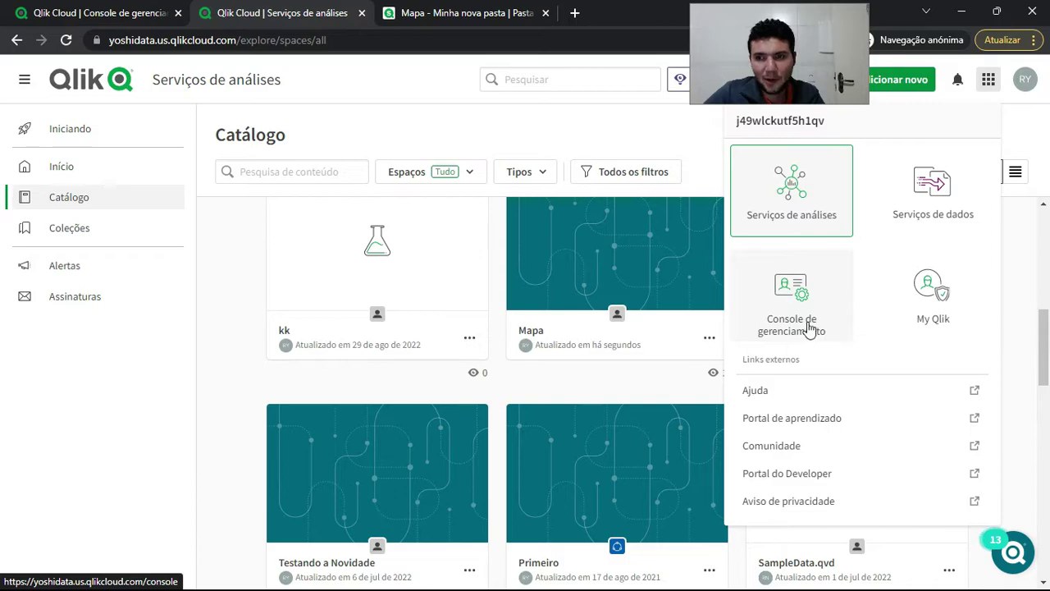
{"action": "left_click", "coordinate": [792, 302]}
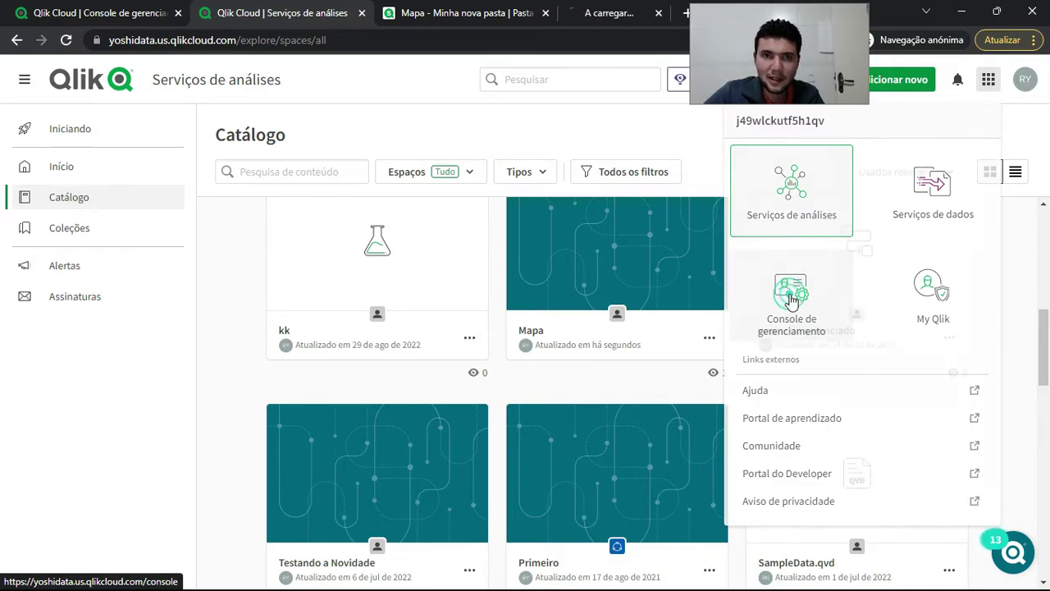
{"action": "middle_click", "coordinate": [595, 8]}
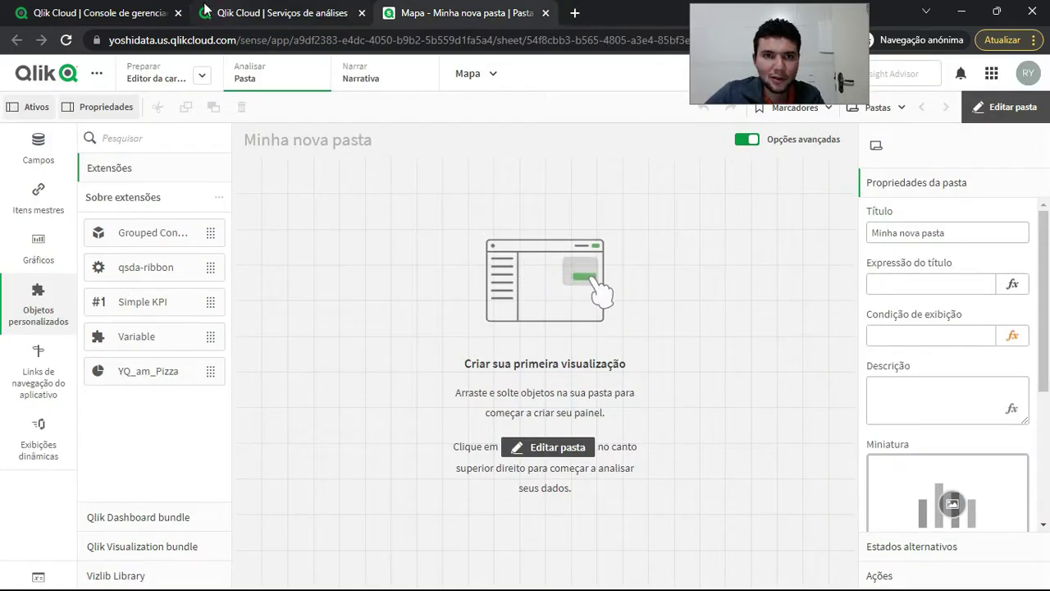
{"action": "left_click", "coordinate": [150, 12]}
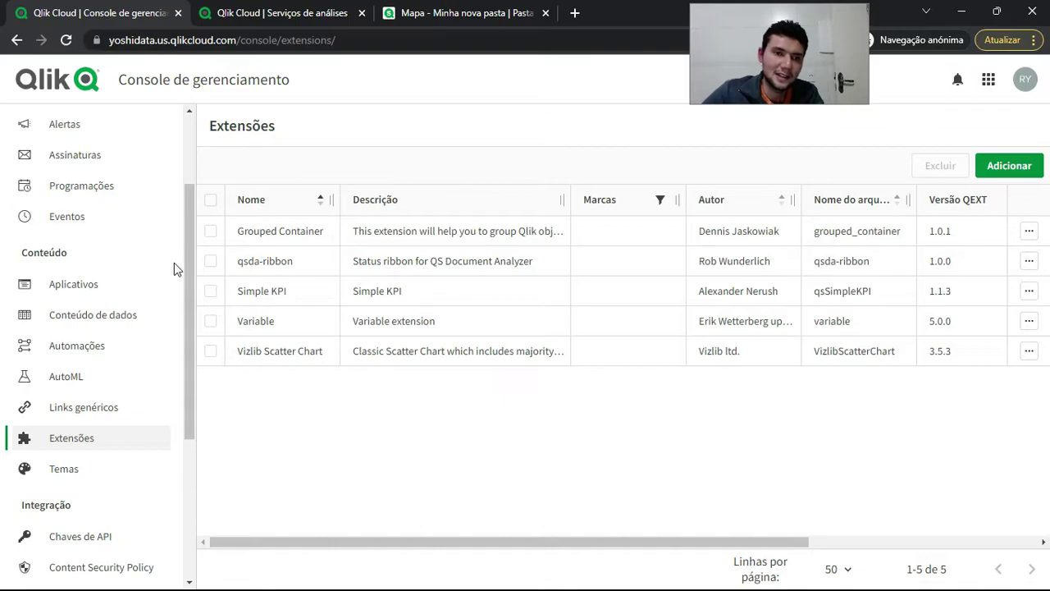
{"action": "scroll", "coordinate": [175, 359], "scroll_direction": "down", "scroll_amount": 3}
{"action": "scroll", "coordinate": [174, 359], "scroll_direction": "up", "scroll_amount": 5}
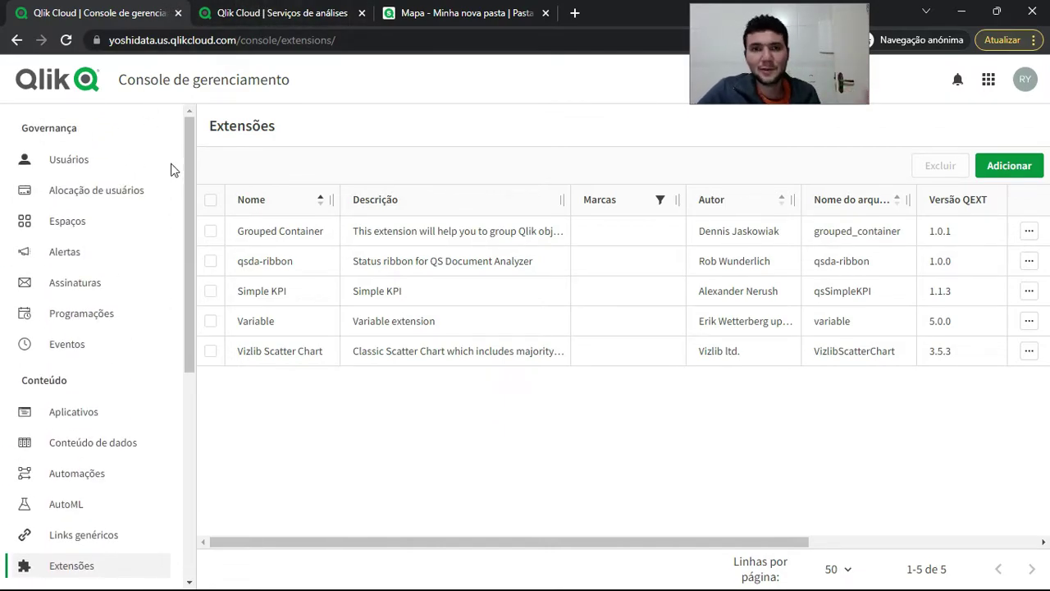
{"action": "scroll", "coordinate": [145, 260], "scroll_direction": "down", "scroll_amount": 5}
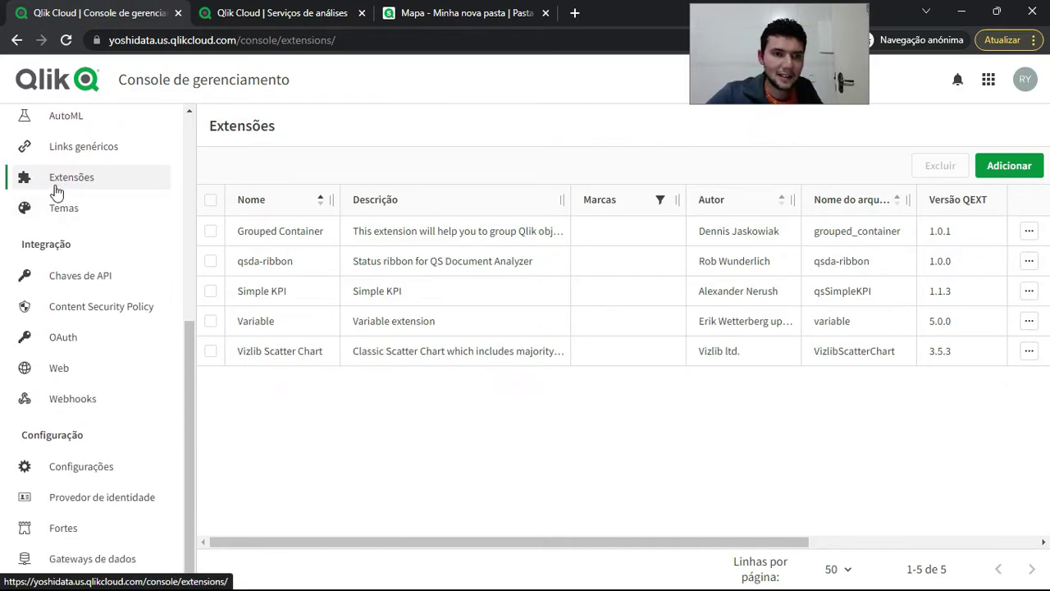
{"action": "scroll", "coordinate": [57, 189], "scroll_direction": "up", "scroll_amount": 1}
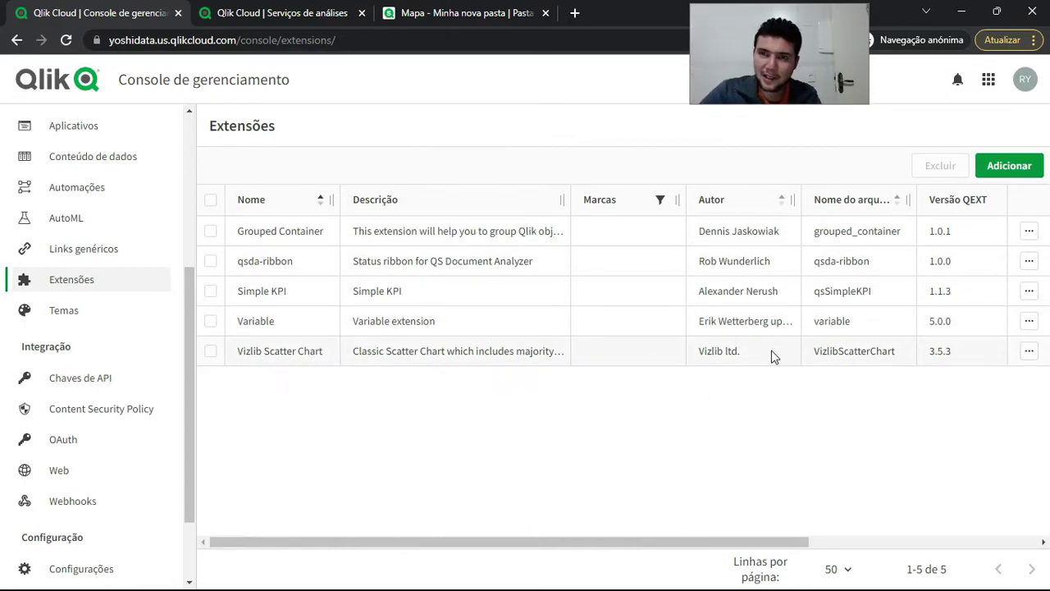
Step: Switch to the File Explorer window showing the YQ_am_Pizza extension folder
{"action": "key", "text": "super"}
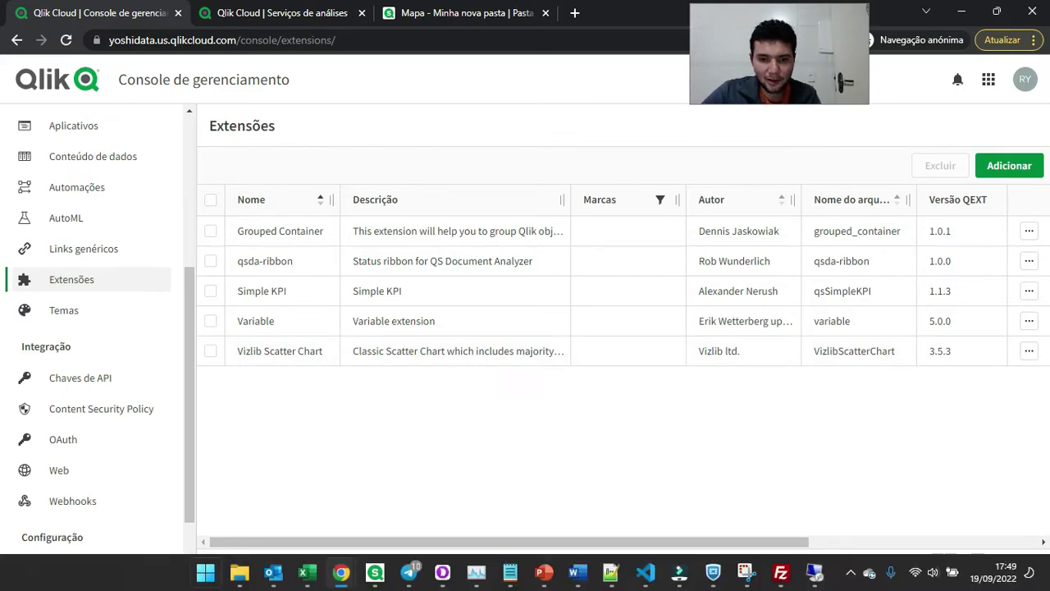
{"action": "key", "text": "super"}
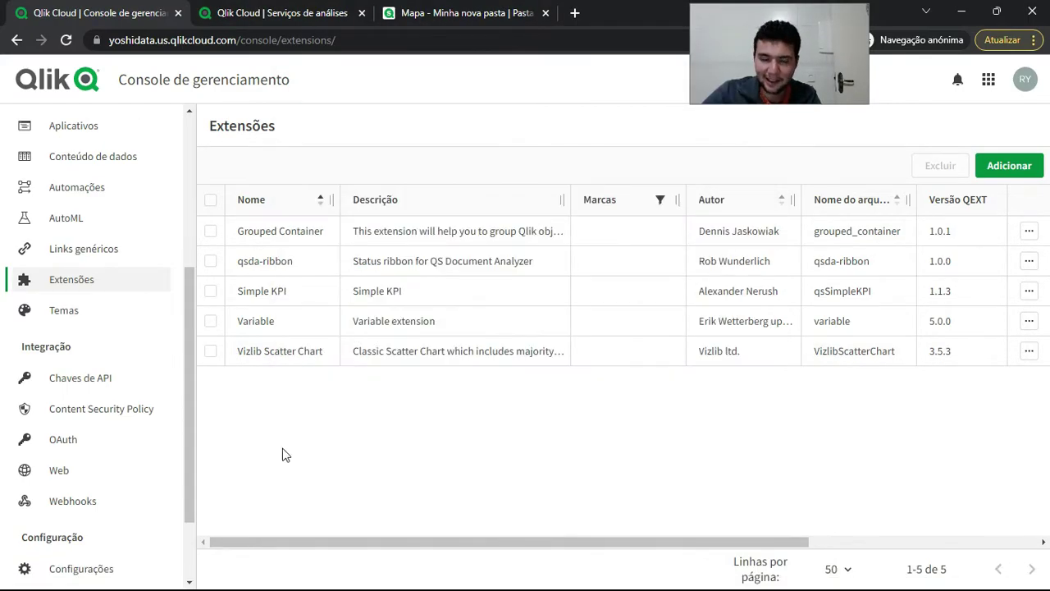
{"action": "key", "text": "super"}
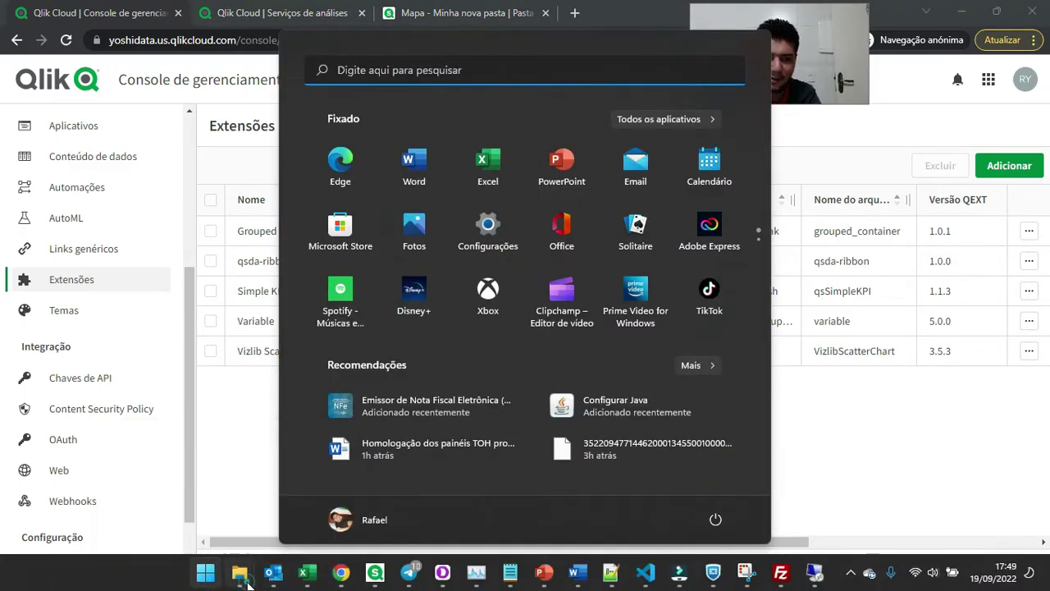
{"action": "left_click", "coordinate": [223, 519]}
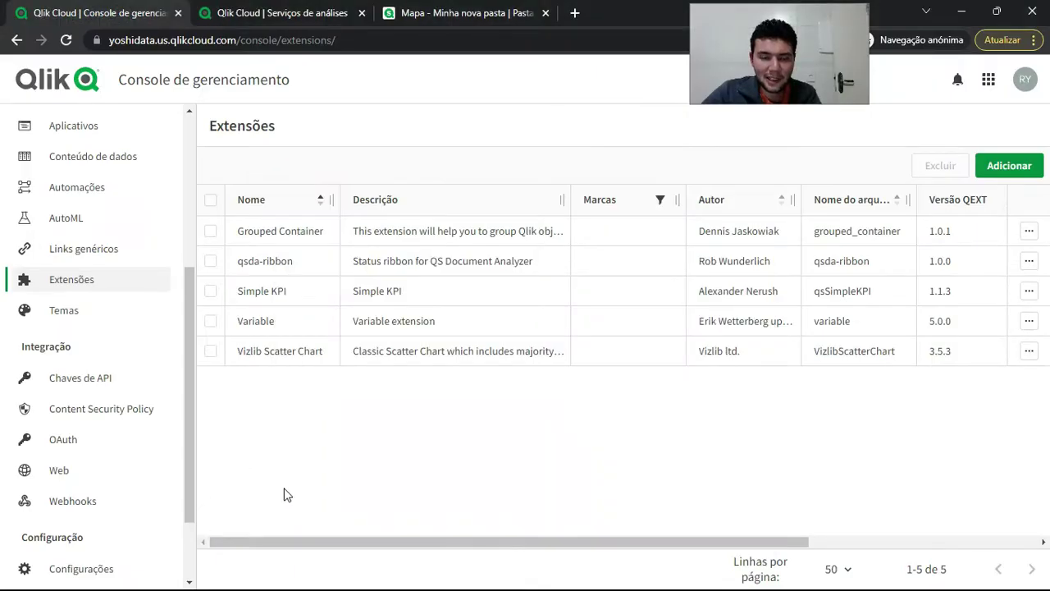
{"action": "key", "text": "alt+Tab"}
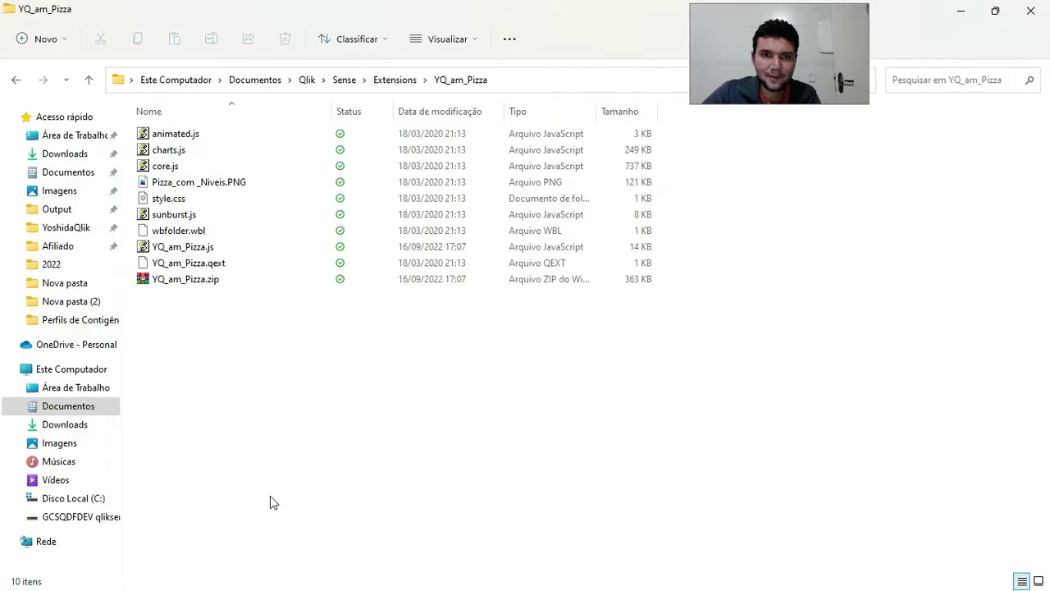
Step: Examine the files that make up the YQ_am_Pizza extension, including its ZIP, PNG, CSS, WBL and QEXT files
{"action": "left_click", "coordinate": [207, 283]}
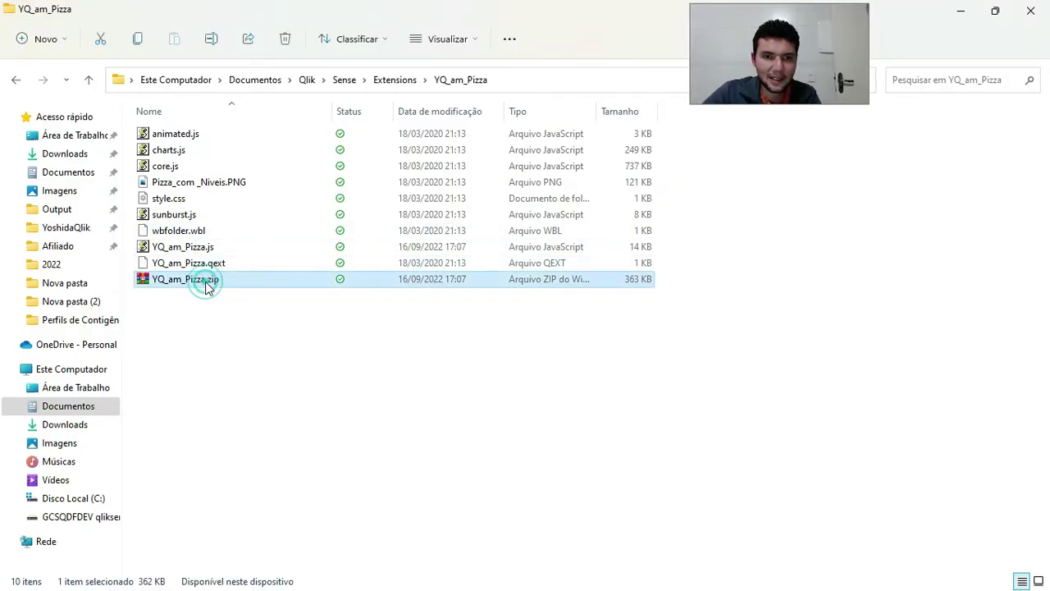
{"action": "left_click", "coordinate": [223, 186]}
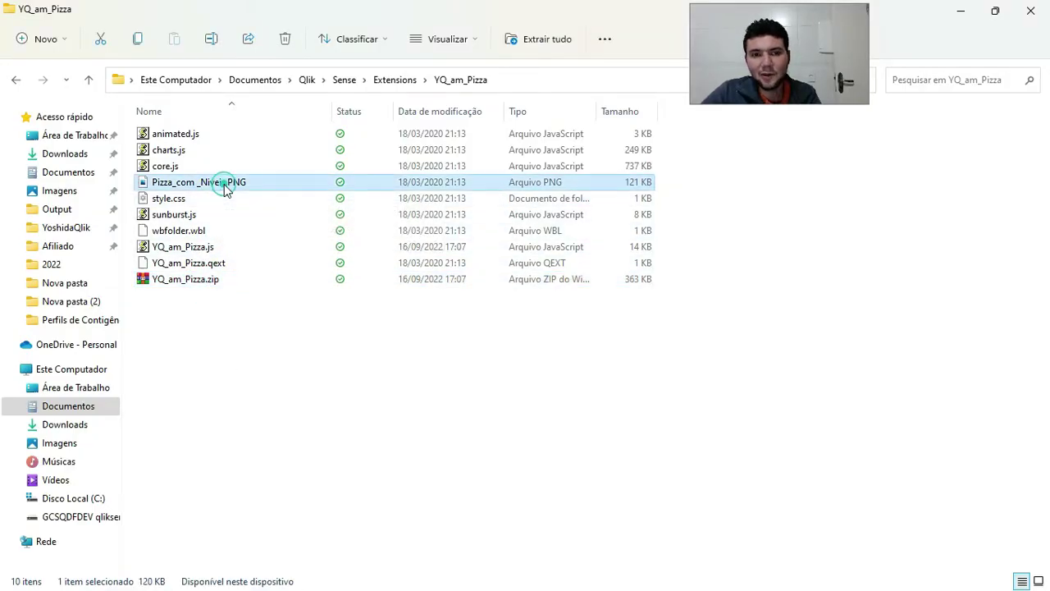
{"action": "left_click", "coordinate": [205, 263]}
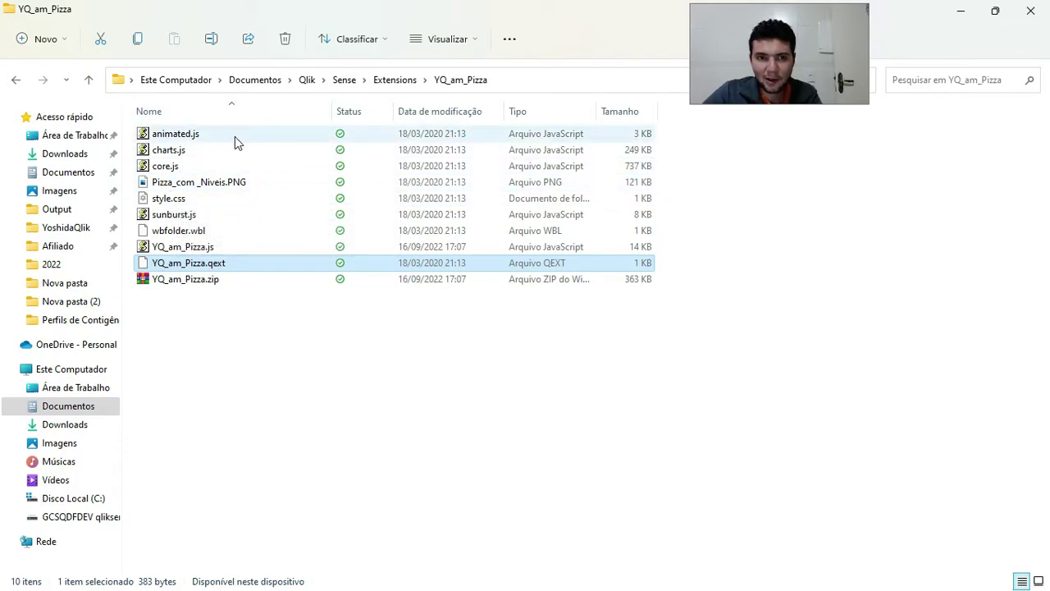
{"action": "left_click", "coordinate": [259, 182]}
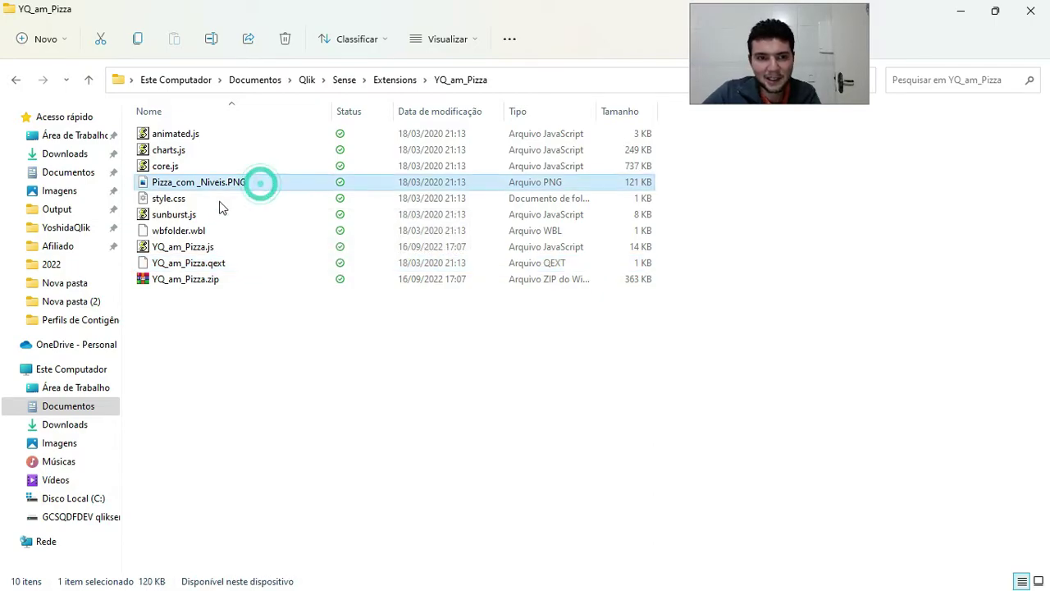
{"action": "left_click", "coordinate": [199, 200]}
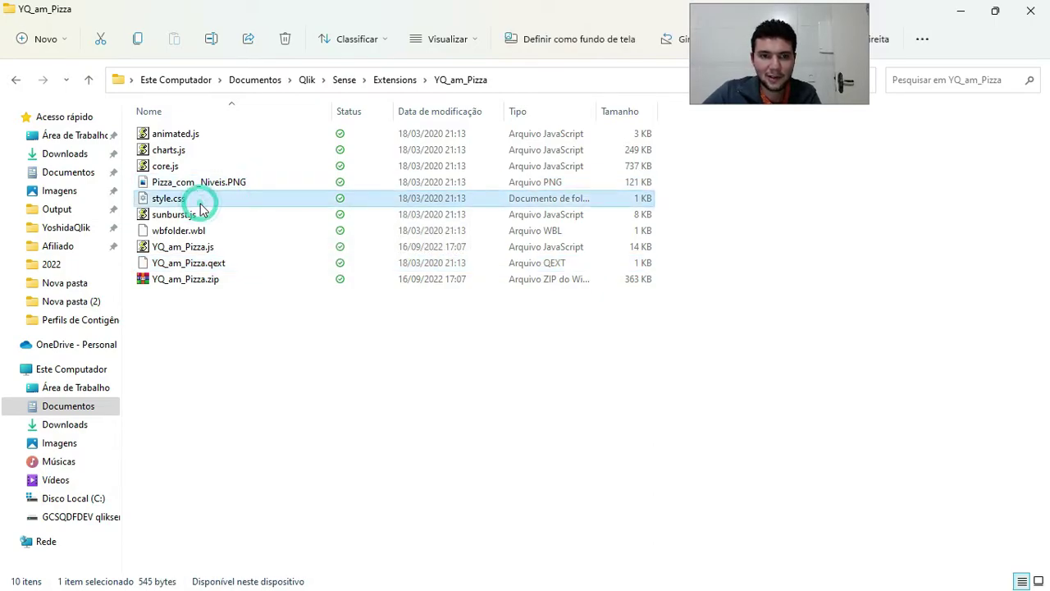
{"action": "left_click", "coordinate": [233, 231]}
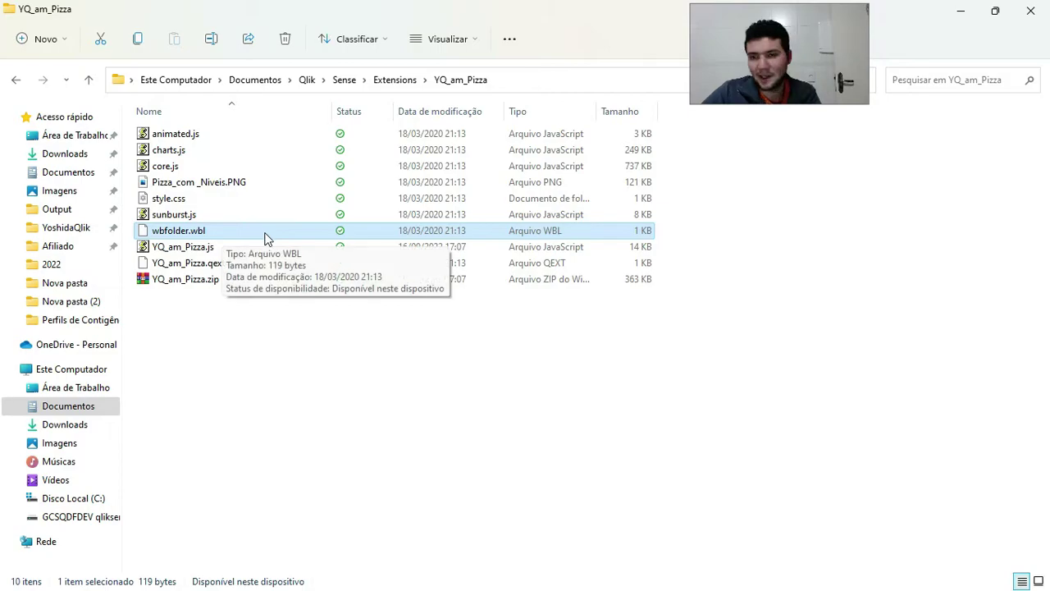
{"action": "left_click", "coordinate": [245, 264]}
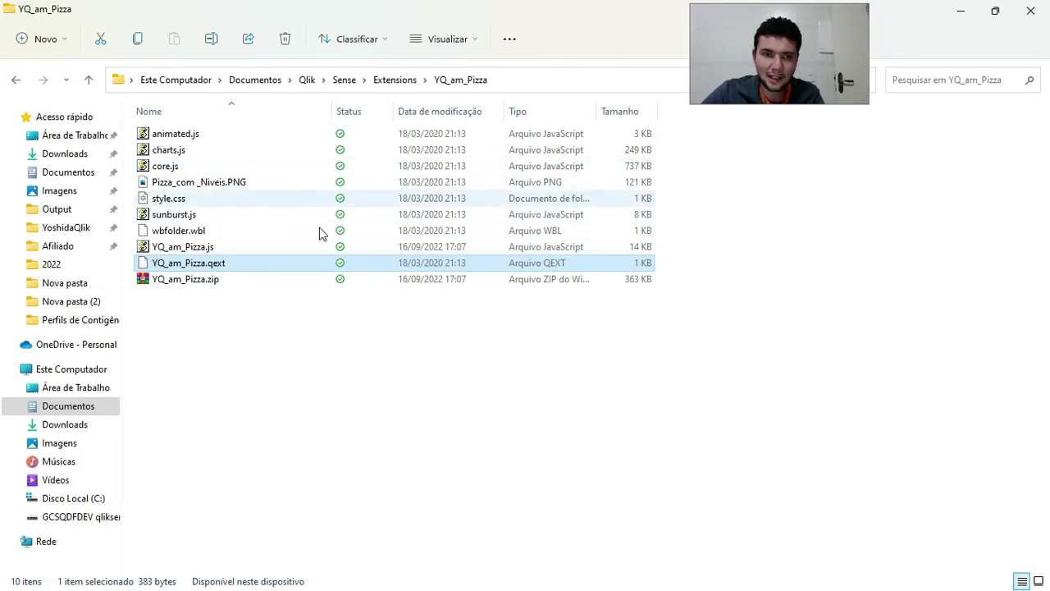
{"action": "key", "text": "ctrl+a"}
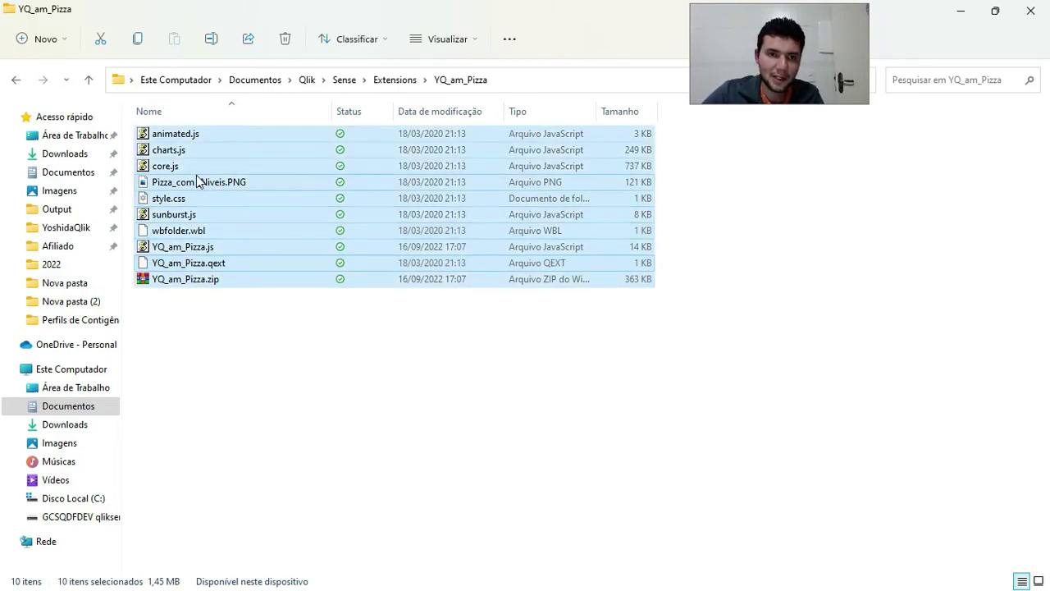
{"action": "left_click", "coordinate": [168, 280], "text": "ctrl"}
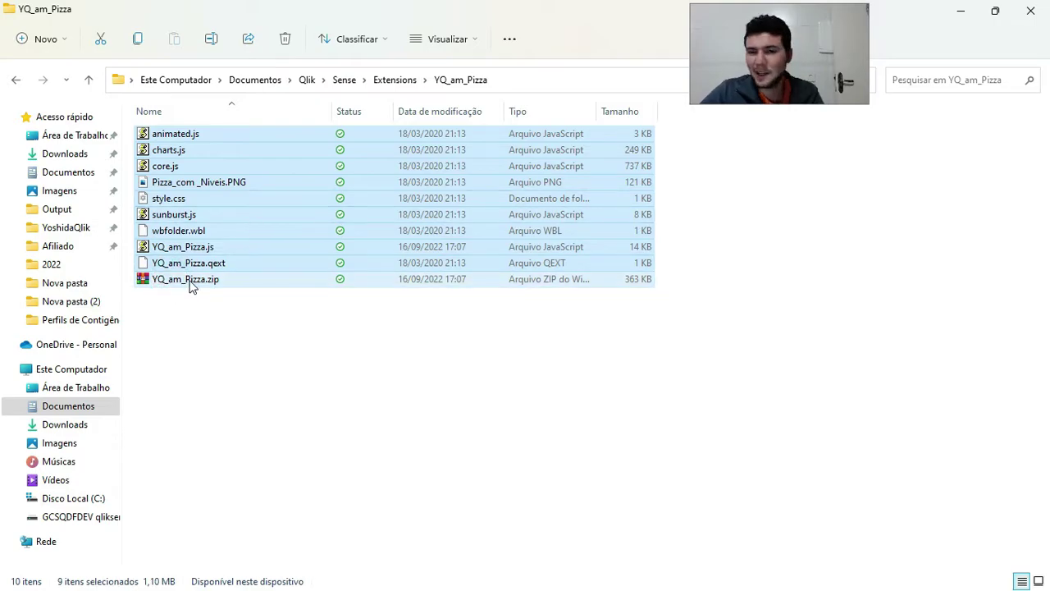
{"action": "right_click", "coordinate": [187, 226]}
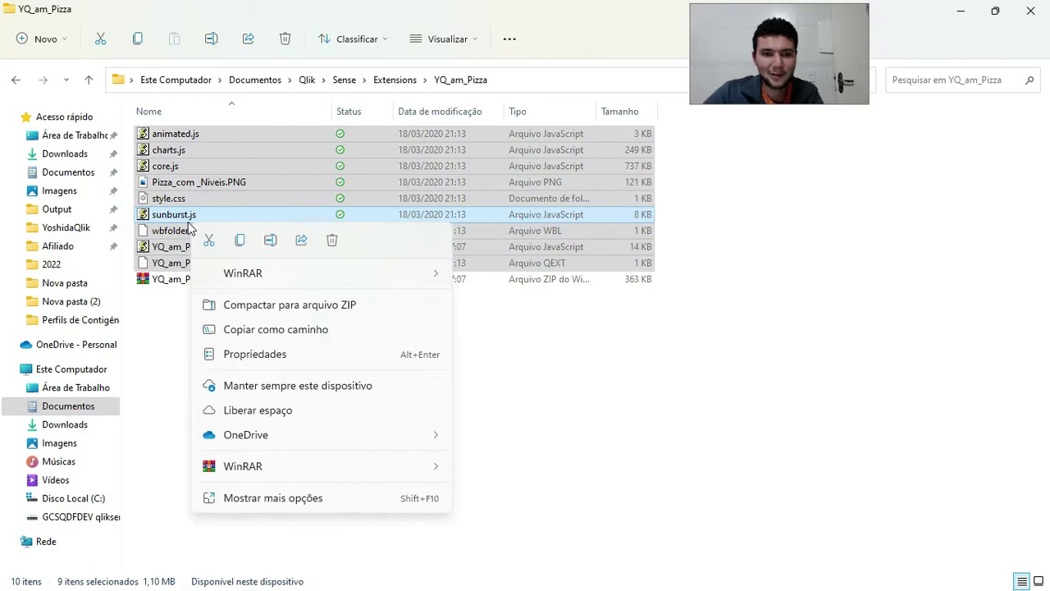
{"action": "mouse_move", "coordinate": [296, 476]}
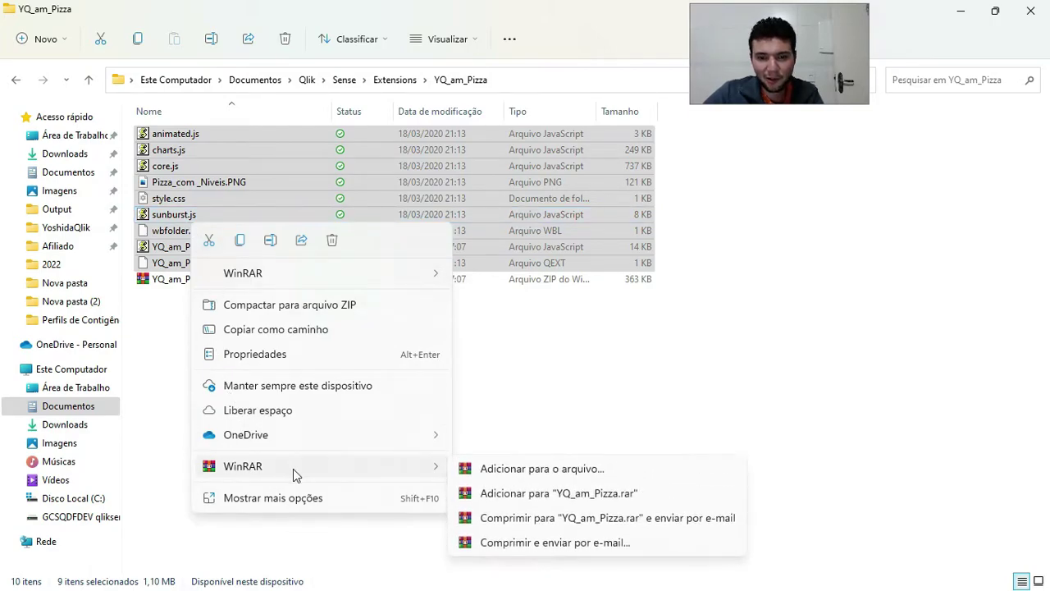
{"action": "left_click", "coordinate": [537, 471]}
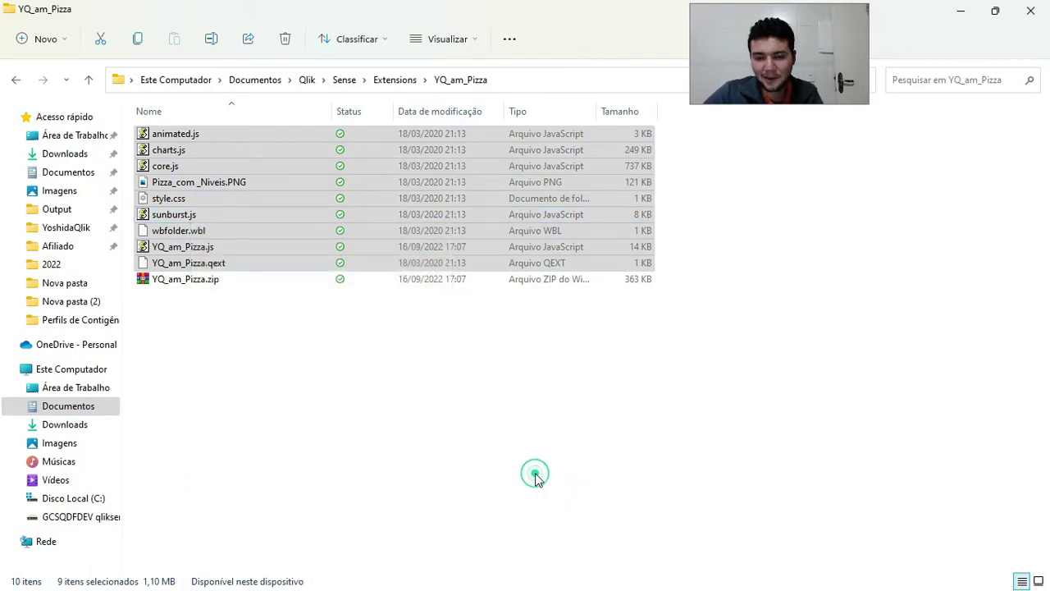
{"action": "left_click", "coordinate": [455, 287]}
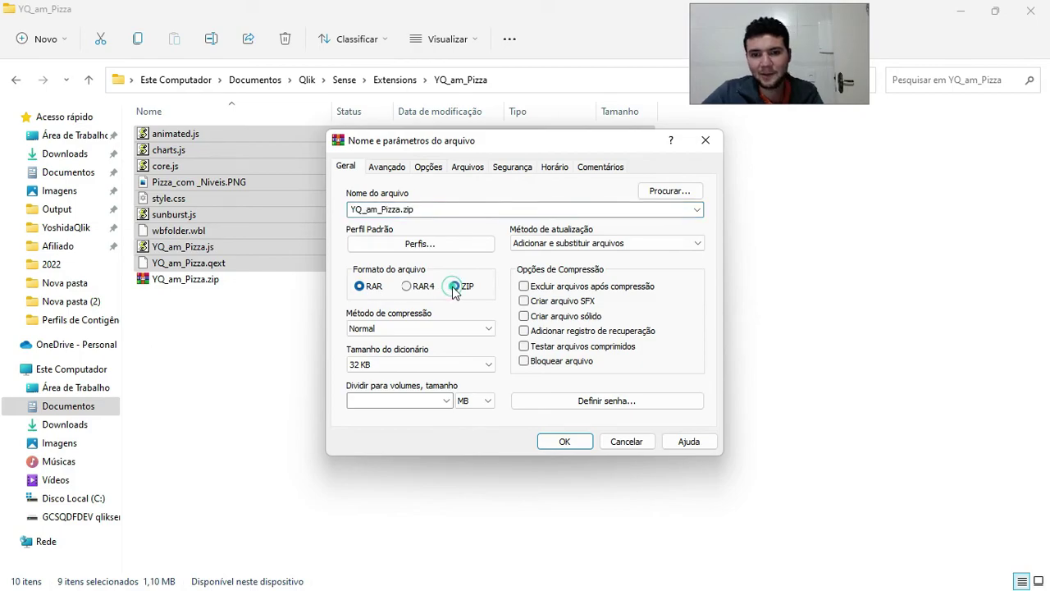
{"action": "left_click", "coordinate": [621, 443]}
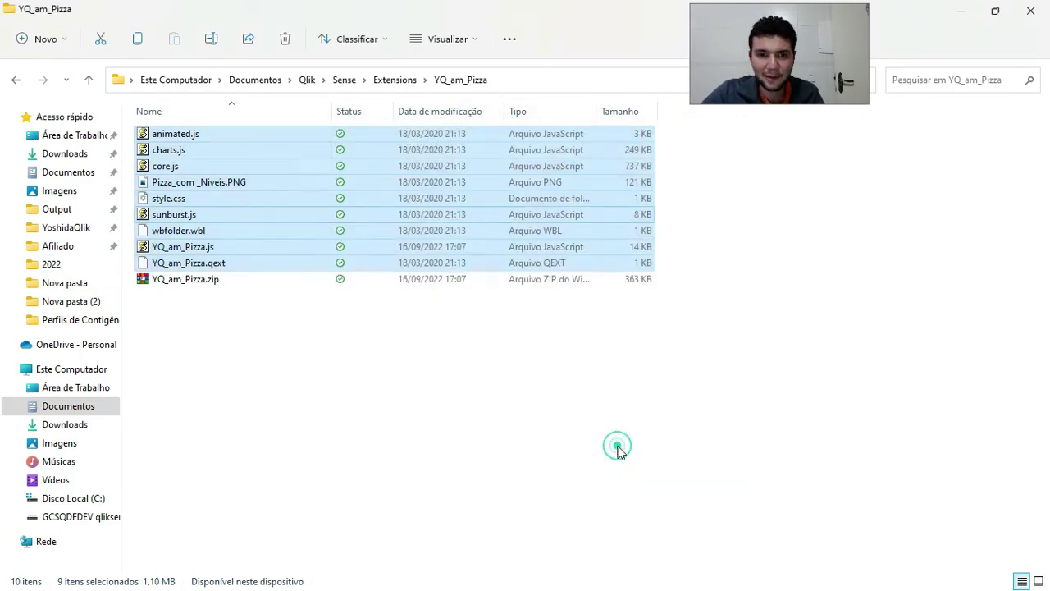
Step: Check the full folder path of YQ_am_Pizza.zip and switch back to the management console in Chrome
{"action": "left_click", "coordinate": [188, 280]}
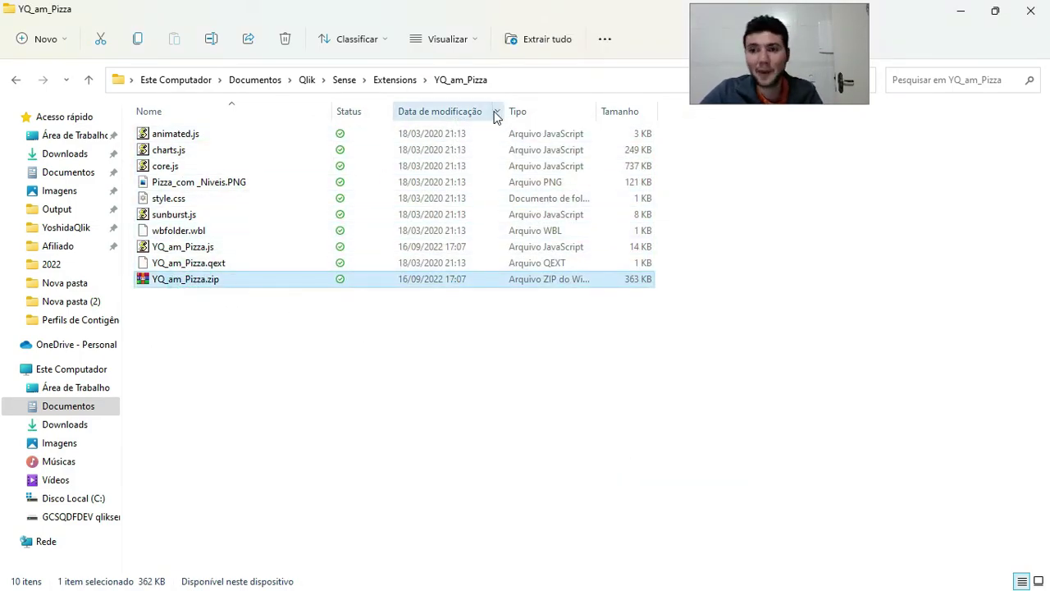
{"action": "left_click", "coordinate": [537, 81]}
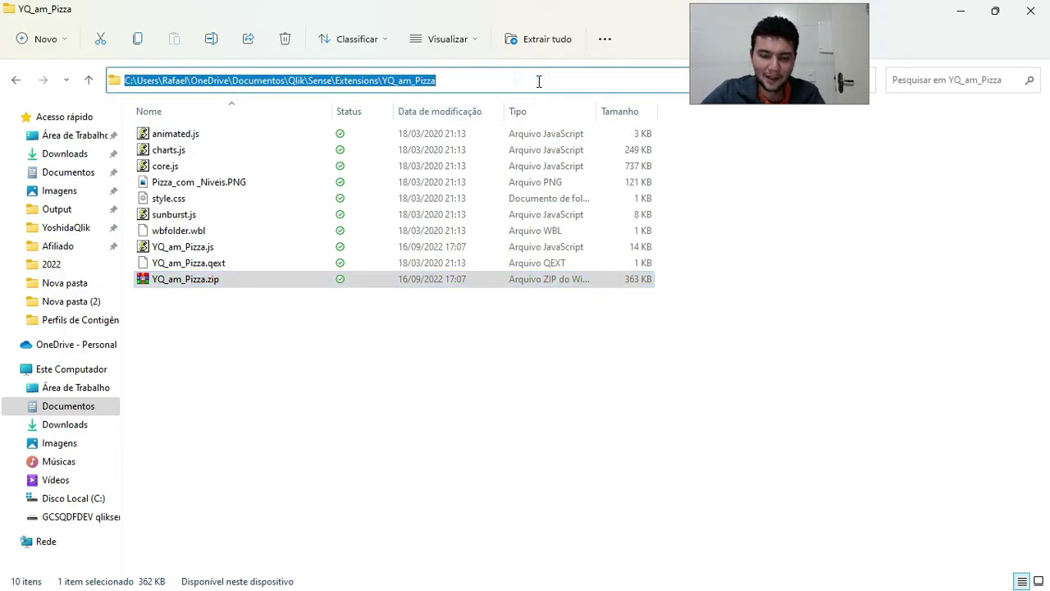
{"action": "key", "text": "super"}
{"action": "key", "text": "super"}
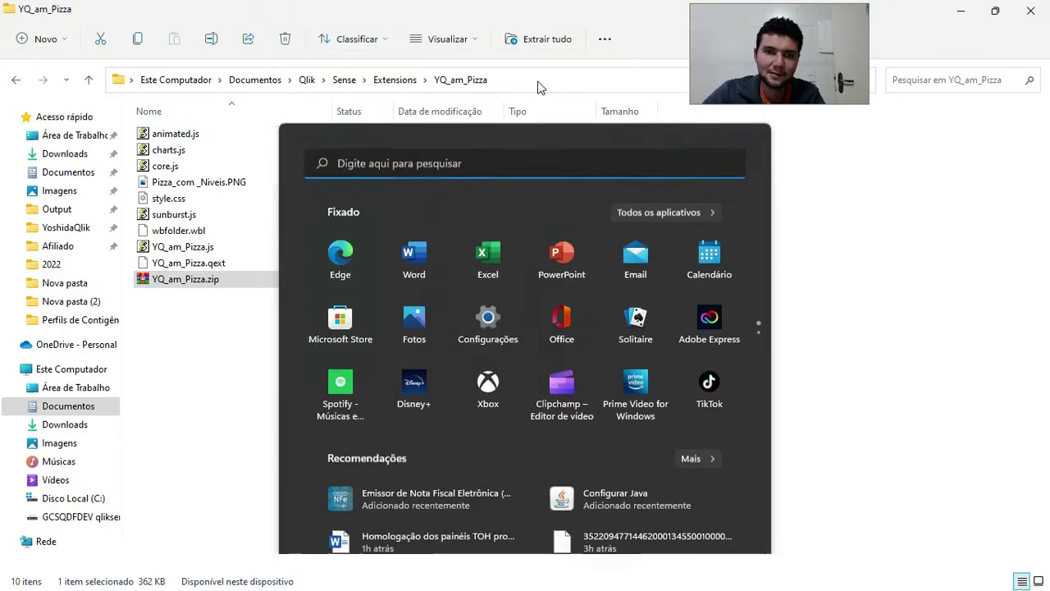
{"action": "key", "text": "alt+Tab"}
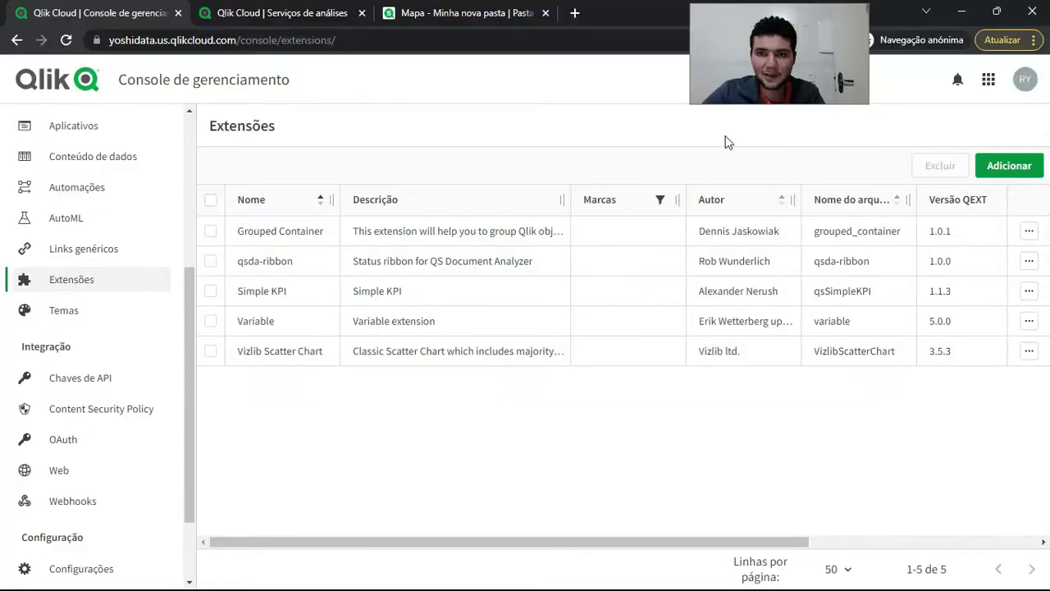
Step: Upload YQ_am_Pizza.zip as a new extension in the management console
{"action": "left_click", "coordinate": [1008, 167]}
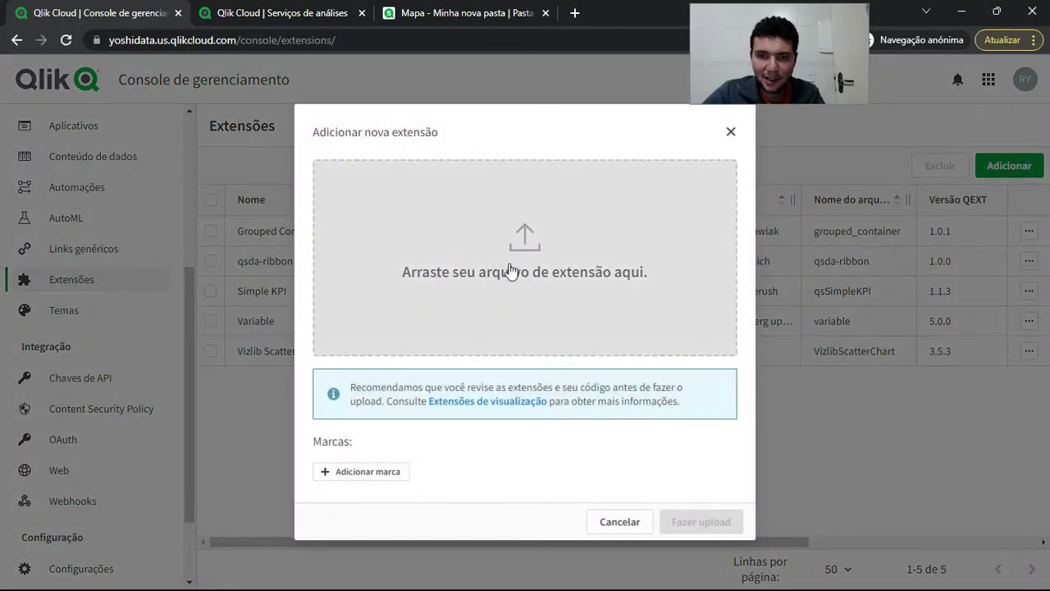
{"action": "left_click", "coordinate": [522, 261]}
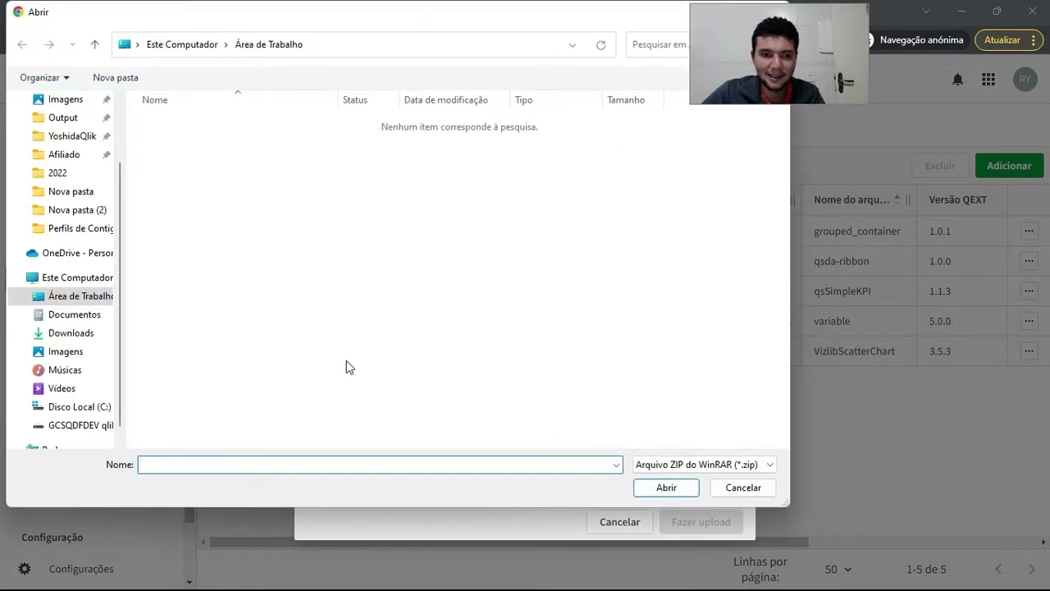
{"action": "double_click", "coordinate": [210, 128]}
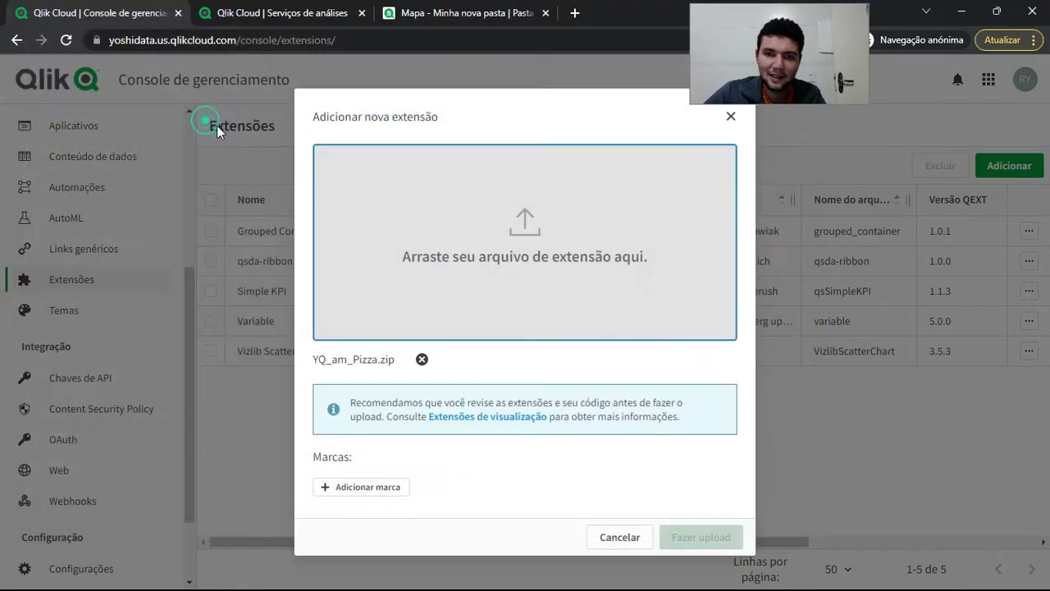
{"action": "left_click", "coordinate": [714, 543]}
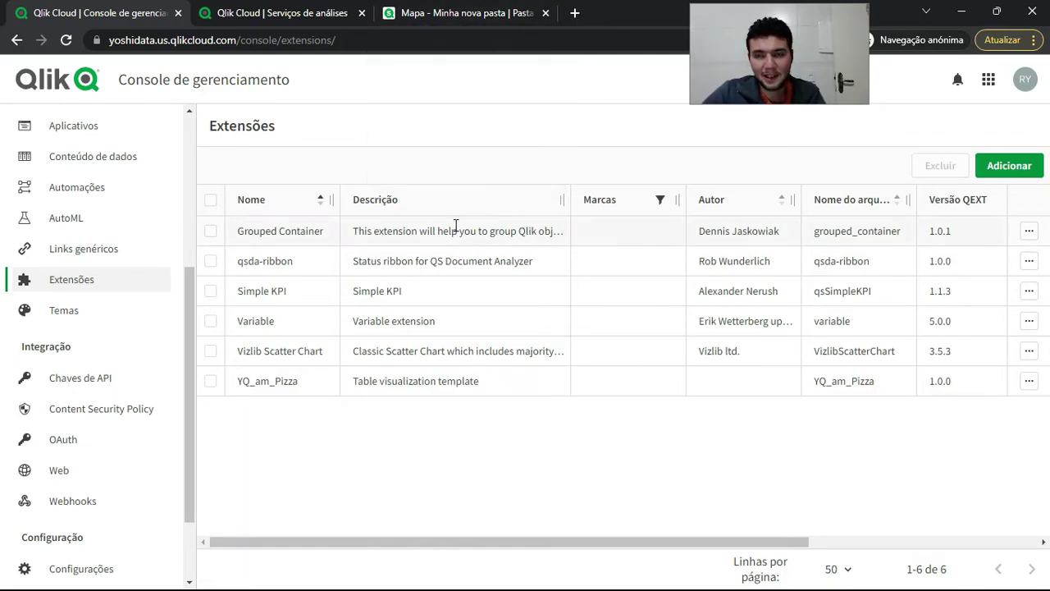
Step: Switch to the Minha nova pasta sheet of the Mapa app
{"action": "left_click", "coordinate": [456, 13]}
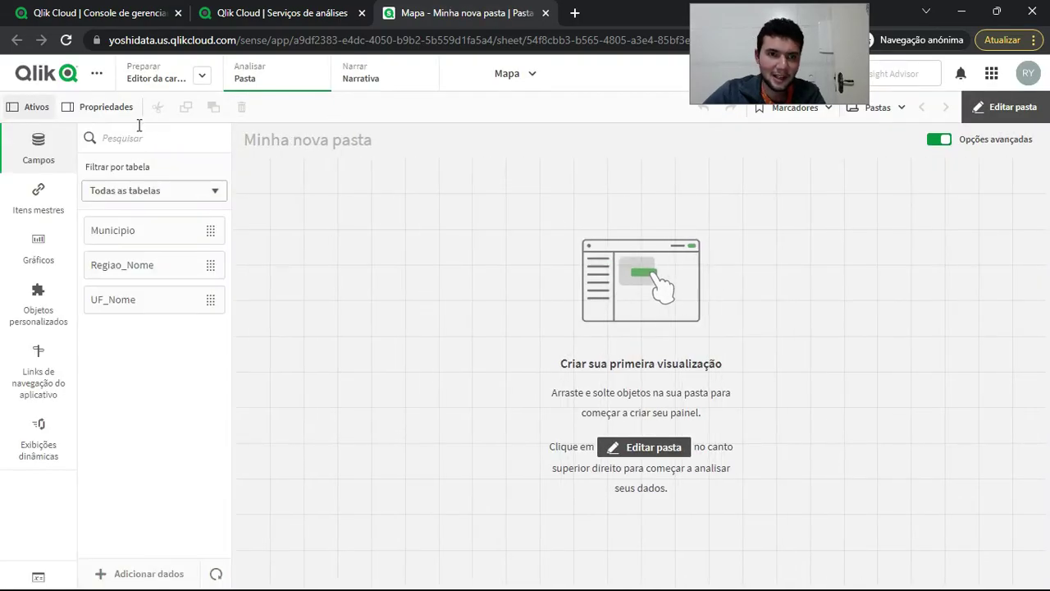
Step: Find the YQ_am_Pizza extension among the custom objects by searching "pizz" and place it on the sheet, filling the full 24 x 12 grid
{"action": "left_click", "coordinate": [154, 139]}
{"action": "type", "text": "piz"}
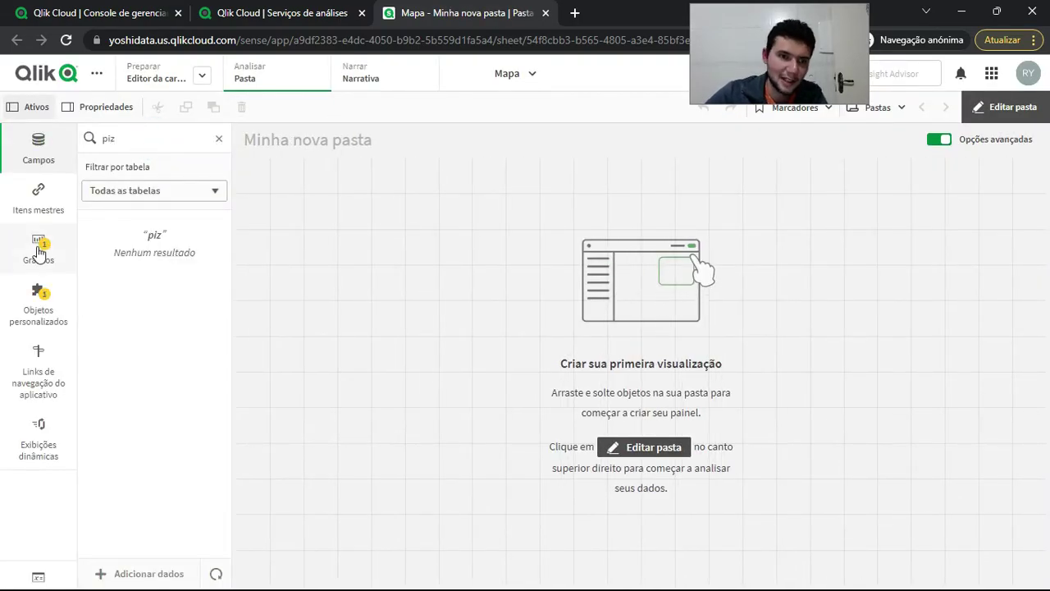
{"action": "left_click", "coordinate": [44, 310]}
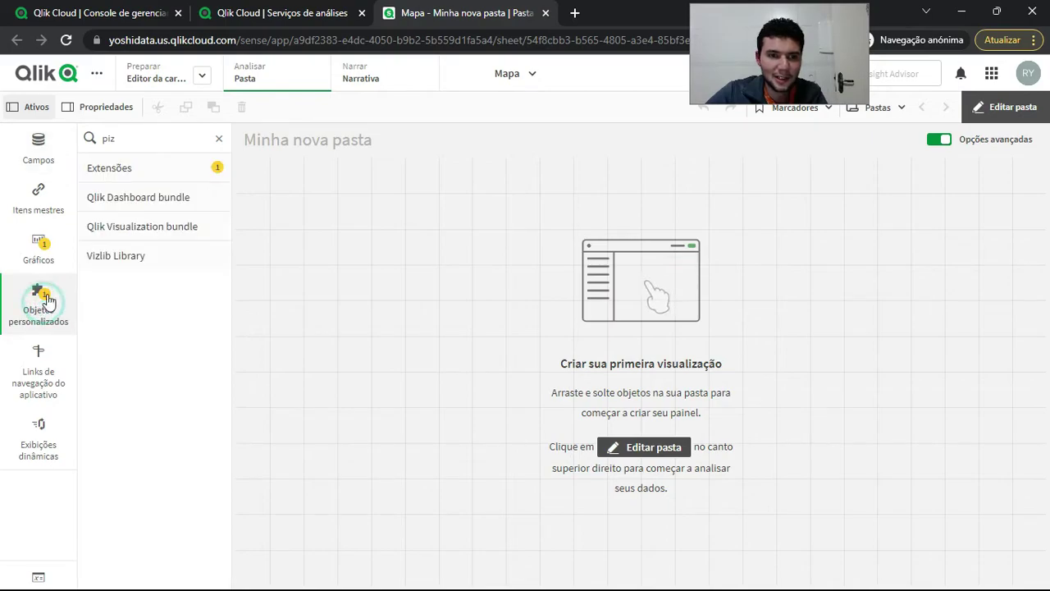
{"action": "left_click", "coordinate": [134, 170]}
{"action": "double_click", "coordinate": [155, 137]}
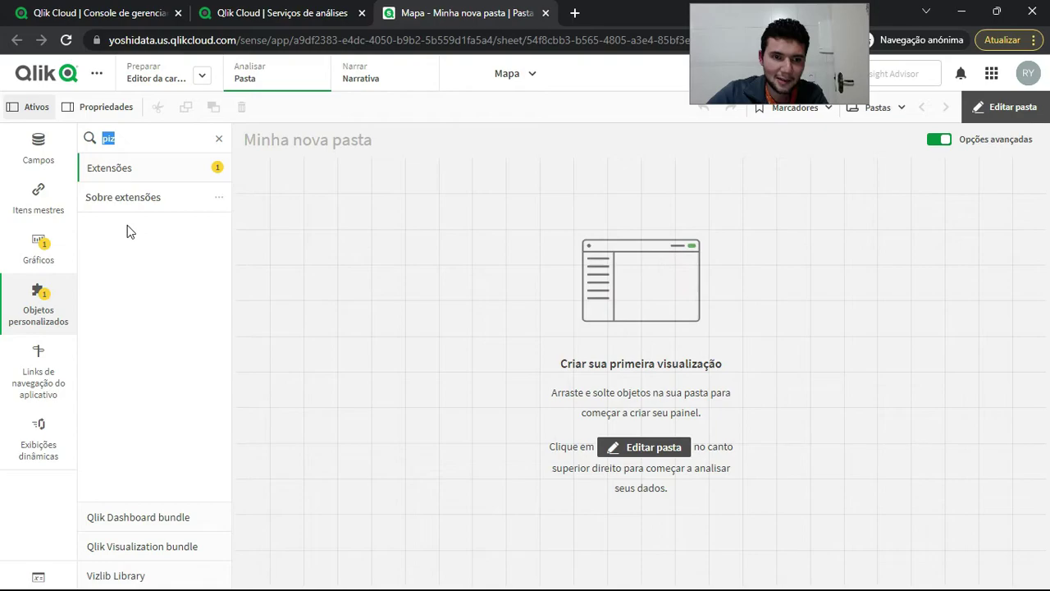
{"action": "left_click", "coordinate": [204, 393]}
{"action": "type", "text": "z"}
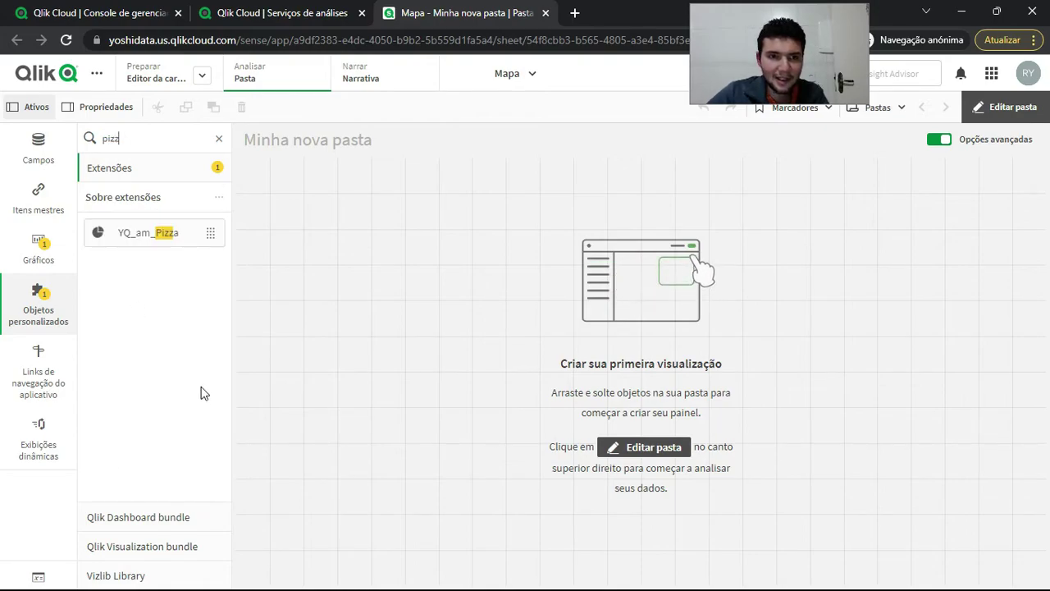
{"action": "left_click_drag", "start_coordinate": [161, 237], "coordinate": [581, 254]}
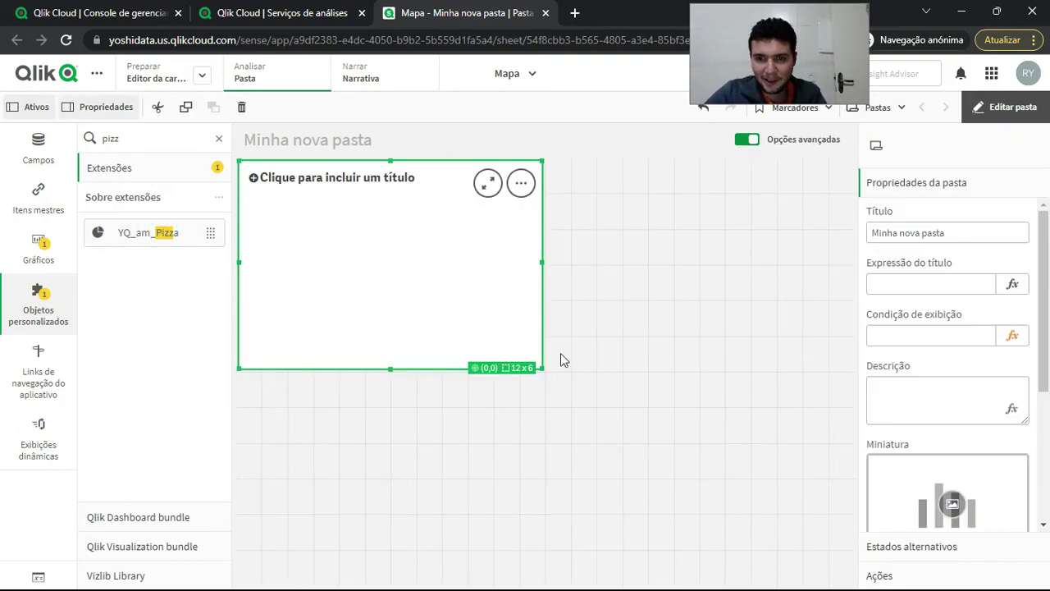
{"action": "left_click", "coordinate": [540, 368]}
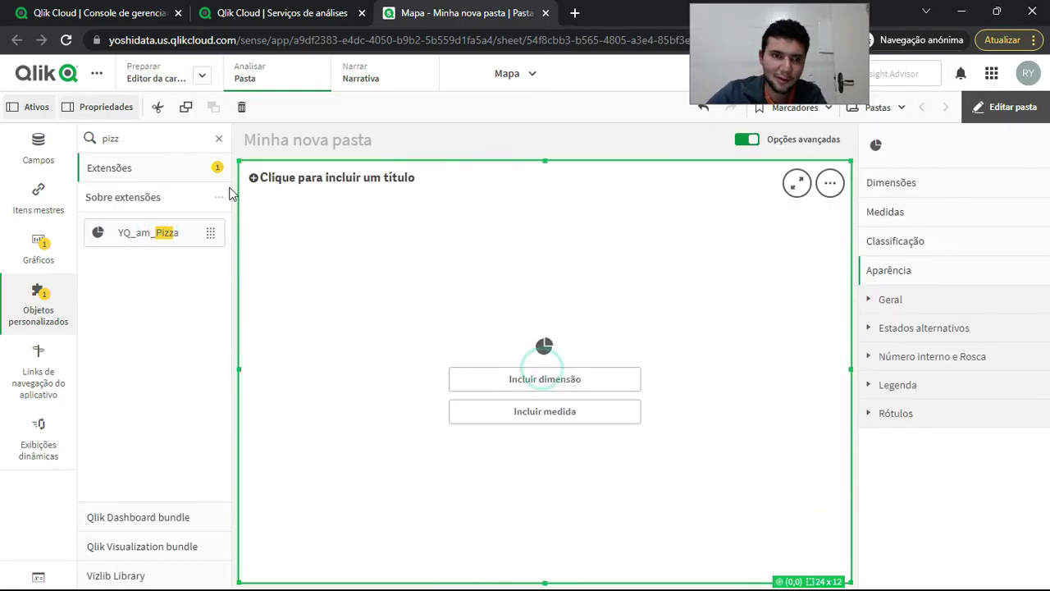
Step: Clear the asset search and add the fields Regiao_Nome and UF_Nome as dimensions of the pizza chart
{"action": "left_click", "coordinate": [35, 141]}
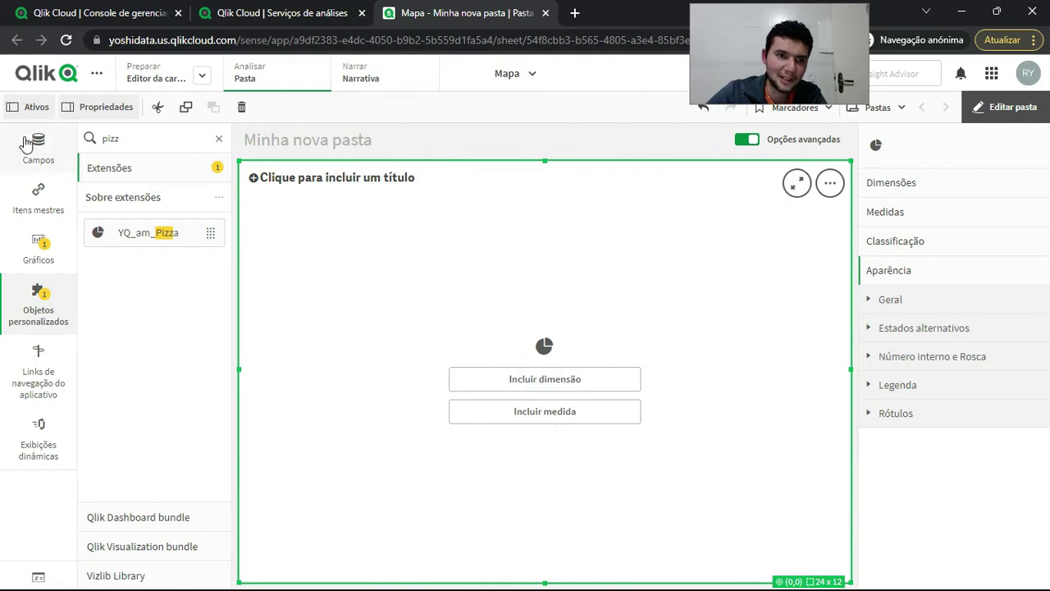
{"action": "left_click", "coordinate": [218, 141]}
{"action": "left_click_drag", "start_coordinate": [159, 211], "coordinate": [495, 283]}
{"action": "left_click", "coordinate": [519, 342]}
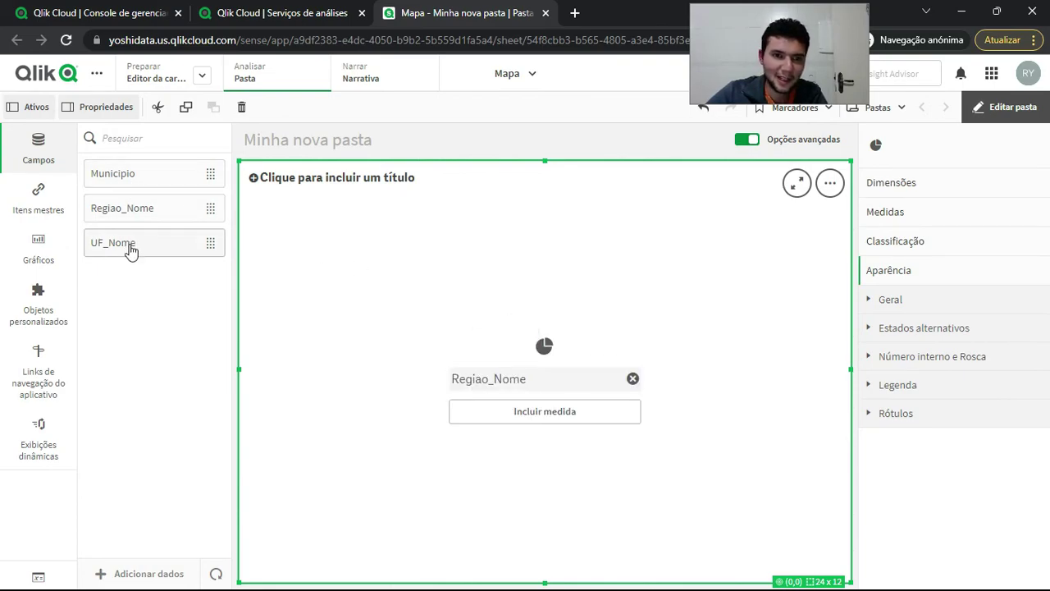
{"action": "left_click_drag", "start_coordinate": [128, 251], "coordinate": [527, 325]}
{"action": "left_click", "coordinate": [538, 326]}
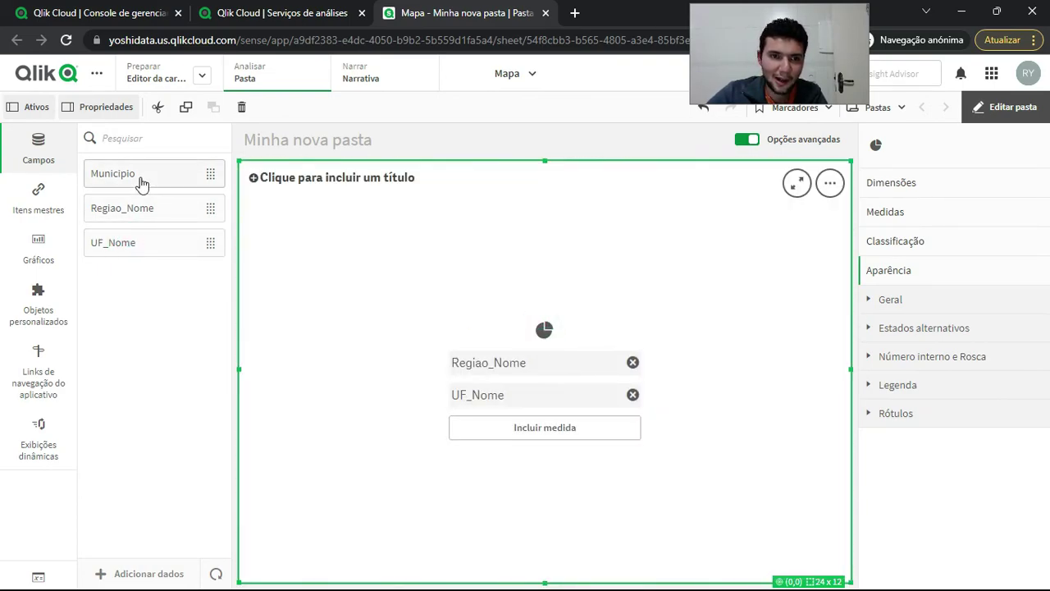